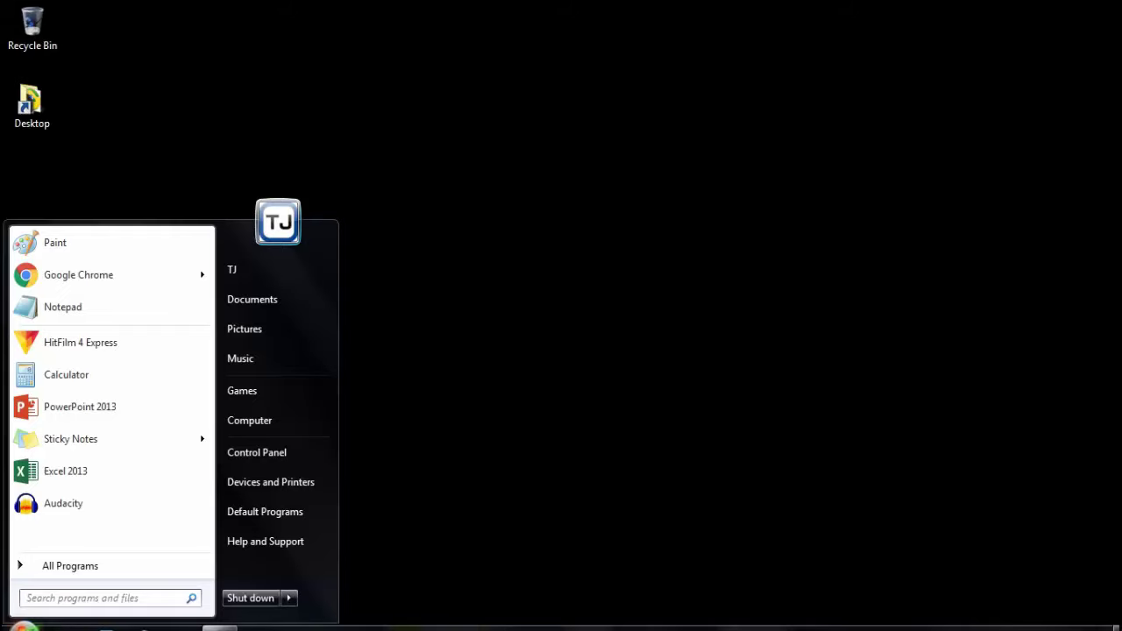
View the computer's basic system information from the Start menu's Computer properties, and close the window.
left_click(496, 492)
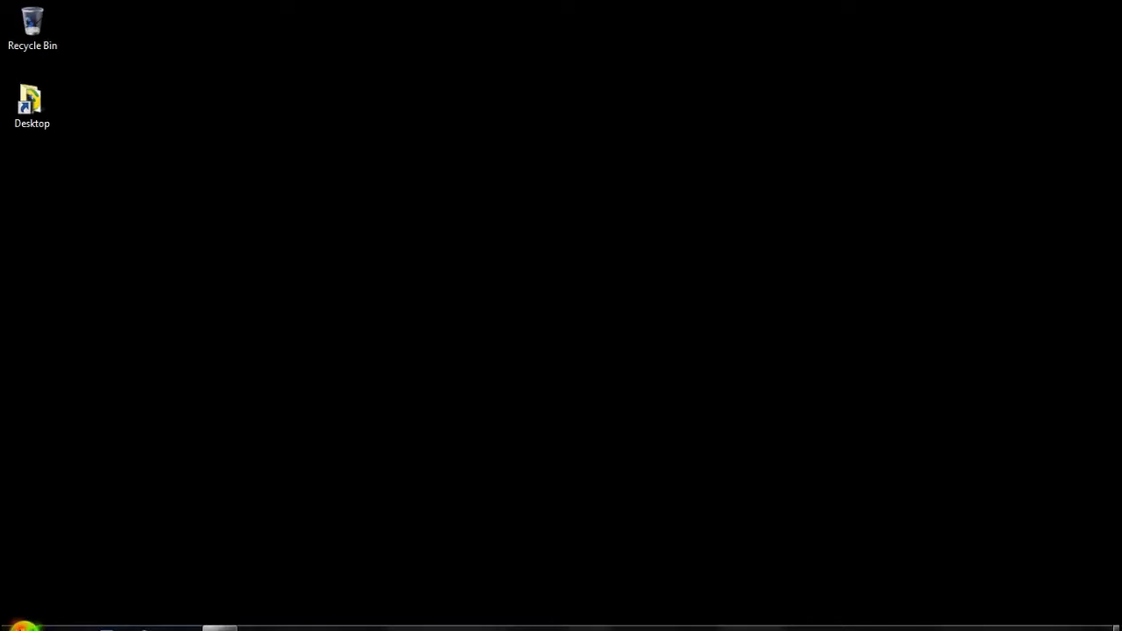
left_click(23, 625)
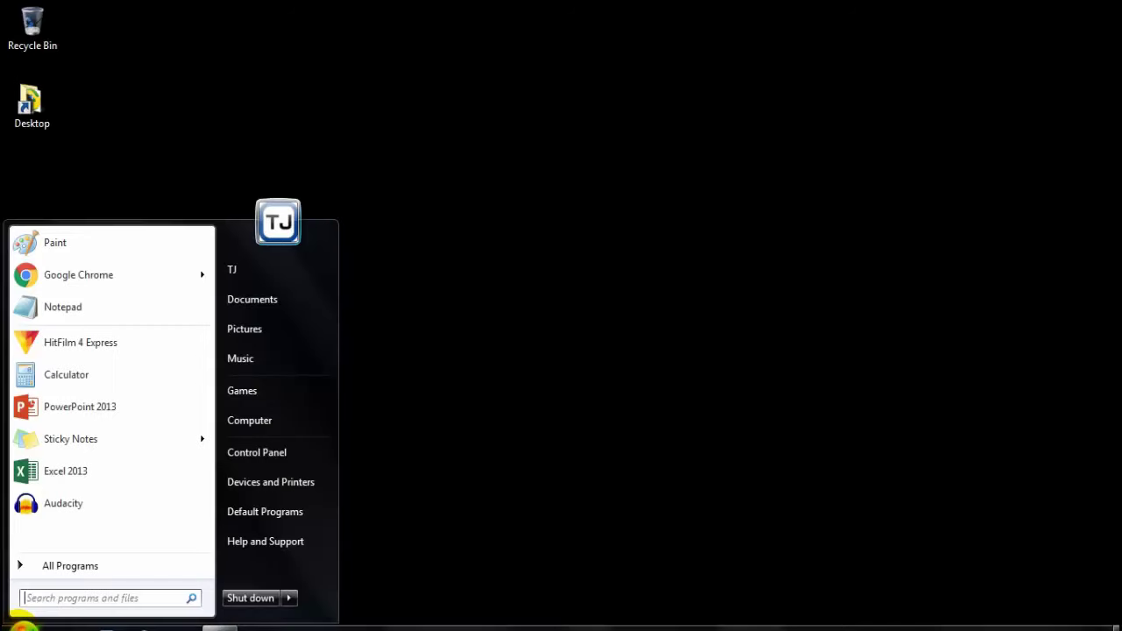
right_click(289, 426)
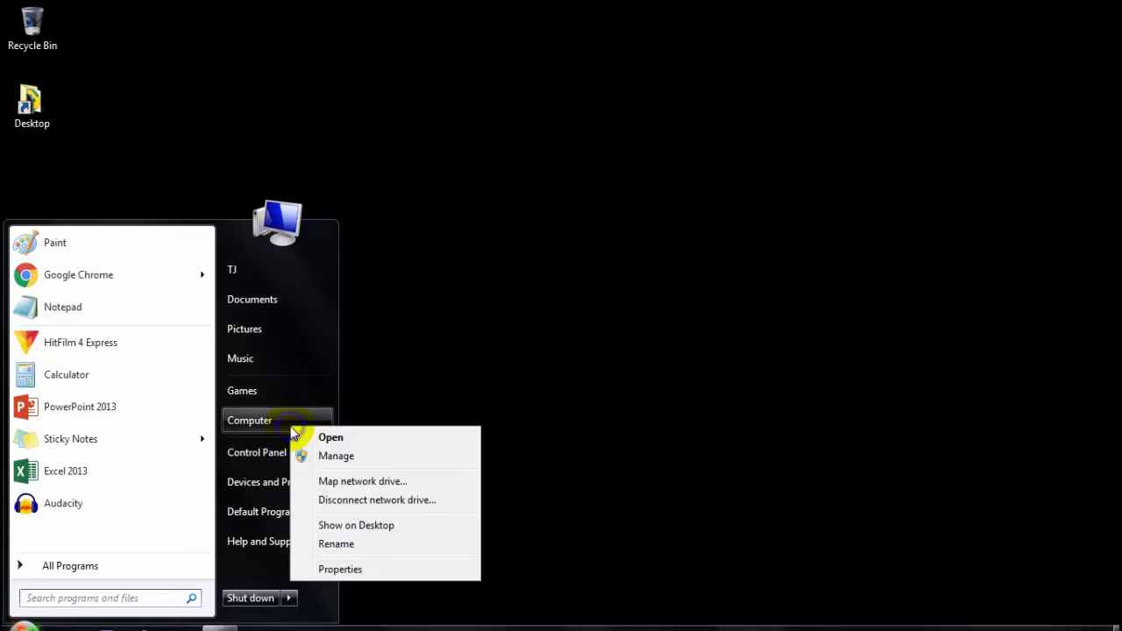
left_click(341, 570)
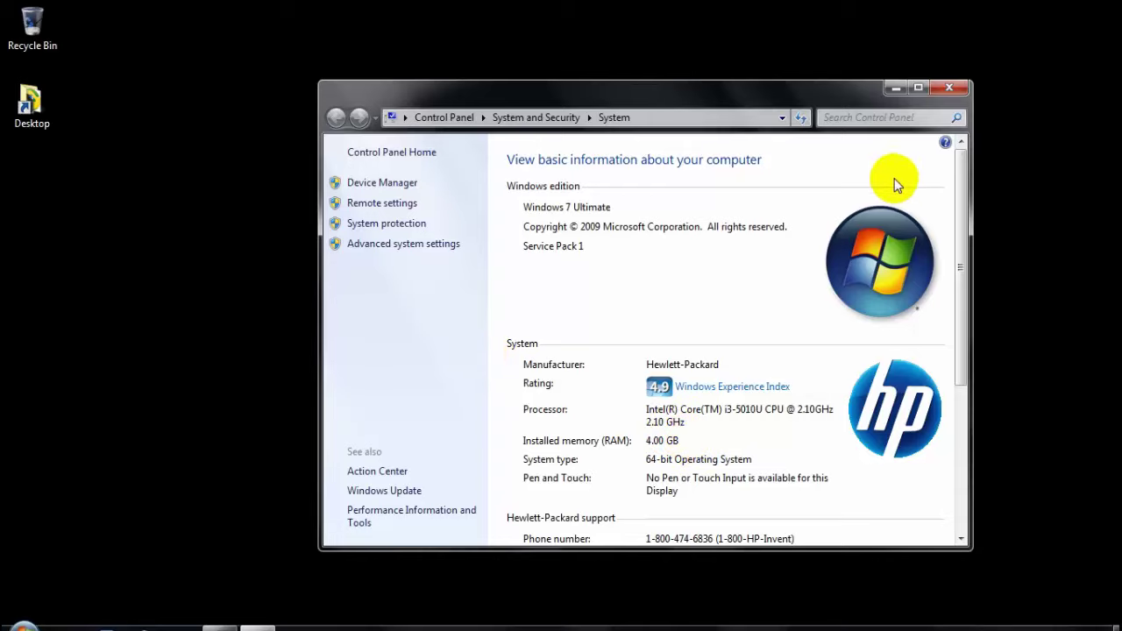
left_click(959, 91)
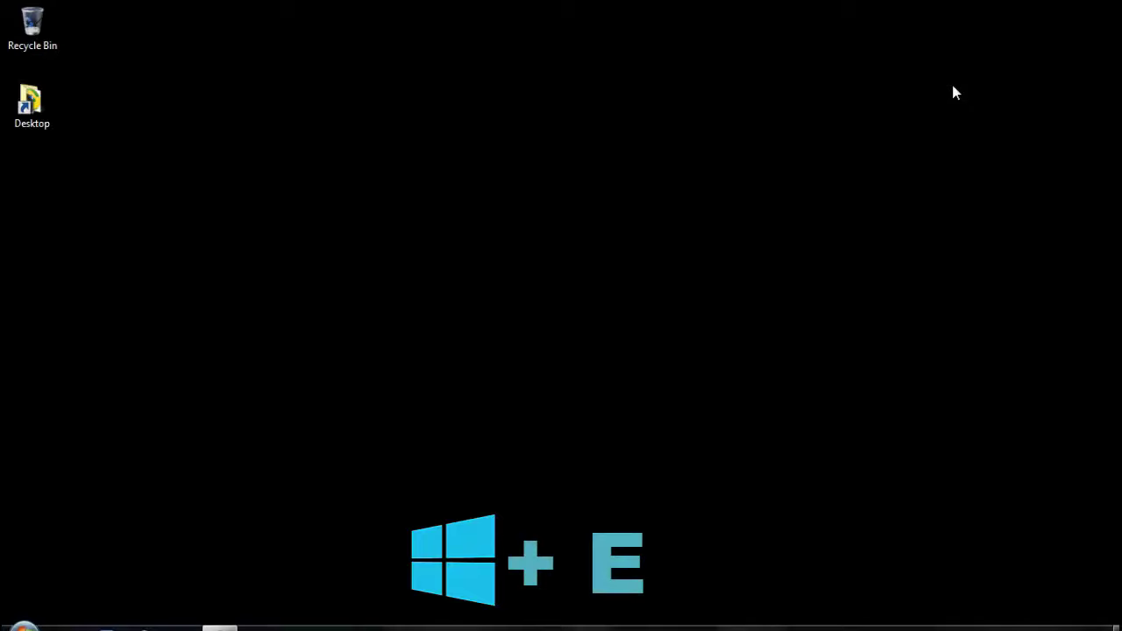
Open the Computer properties from a file explorer window, and close the explorer so only the System window remains.
key("super+e")
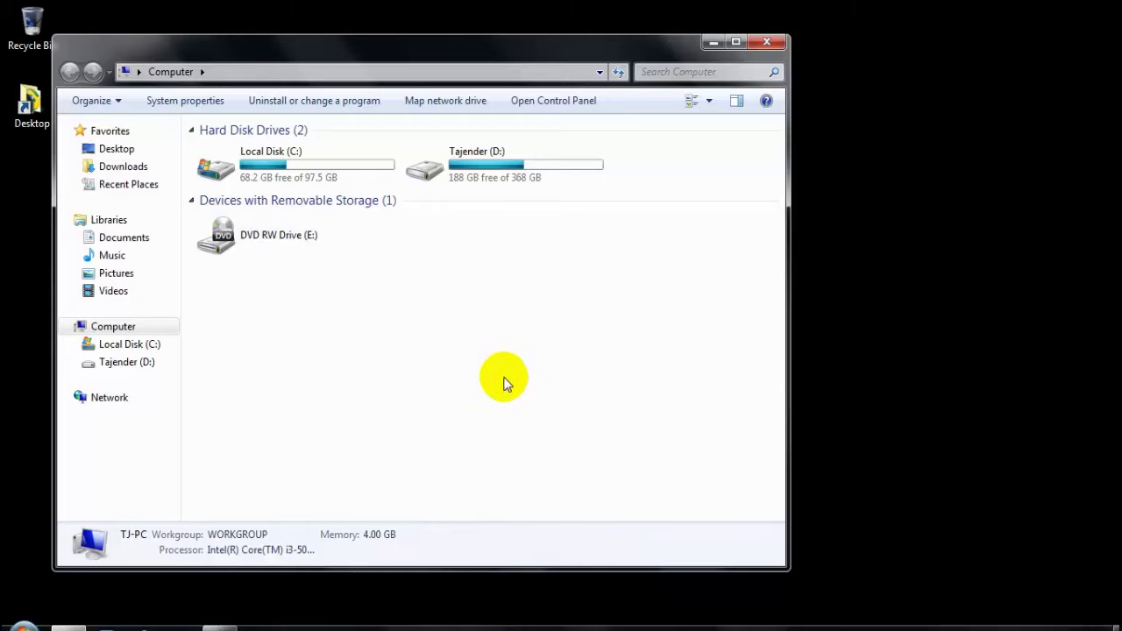
right_click(133, 334)
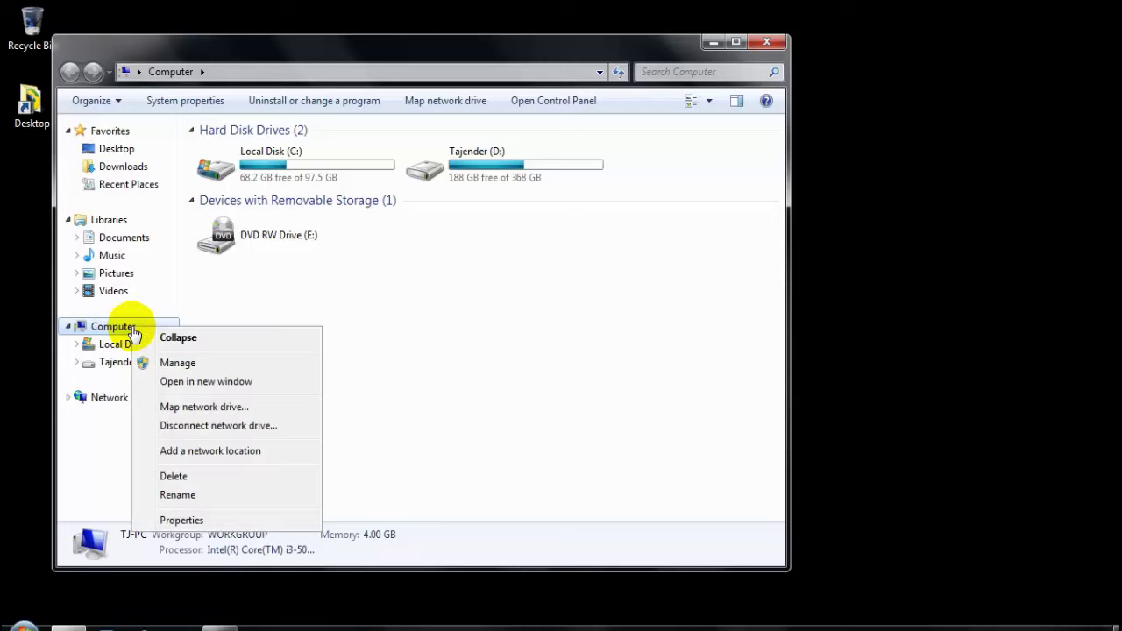
left_click(172, 519)
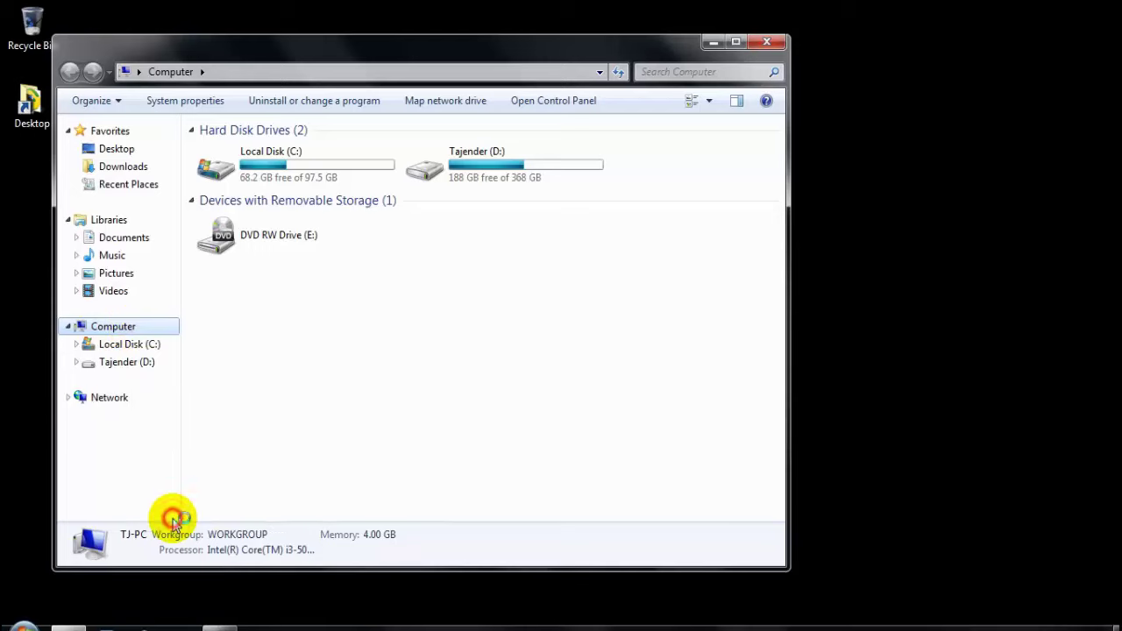
left_click(766, 41)
left_click_drag(494, 95, 565, 51)
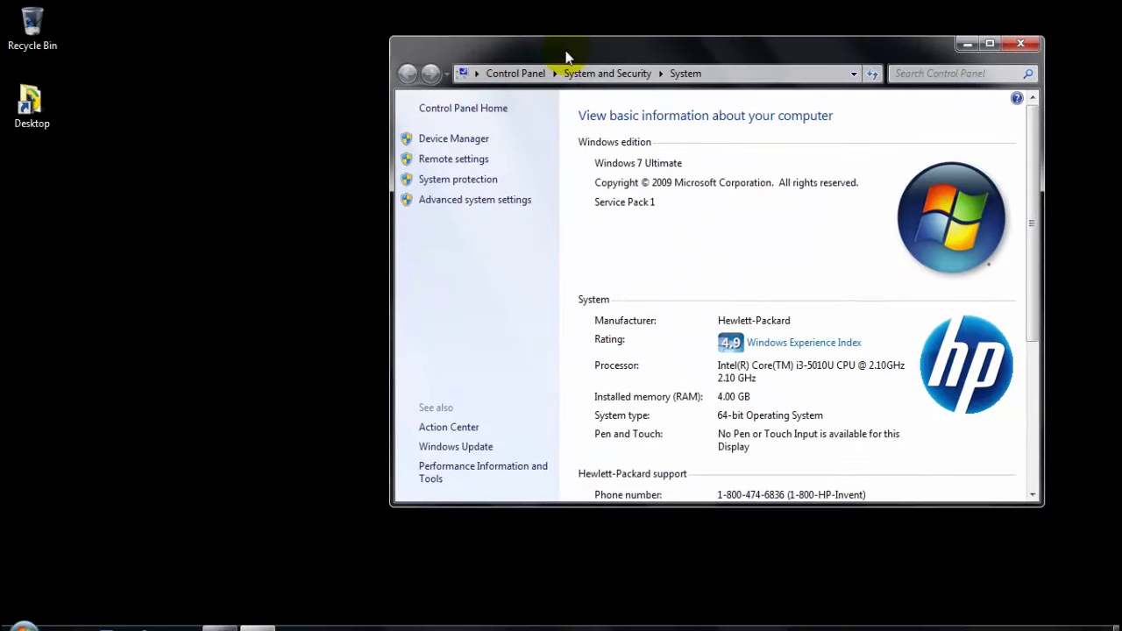
Open the Performance Options from the advanced system settings and review the list of custom visual effects.
left_click(477, 204)
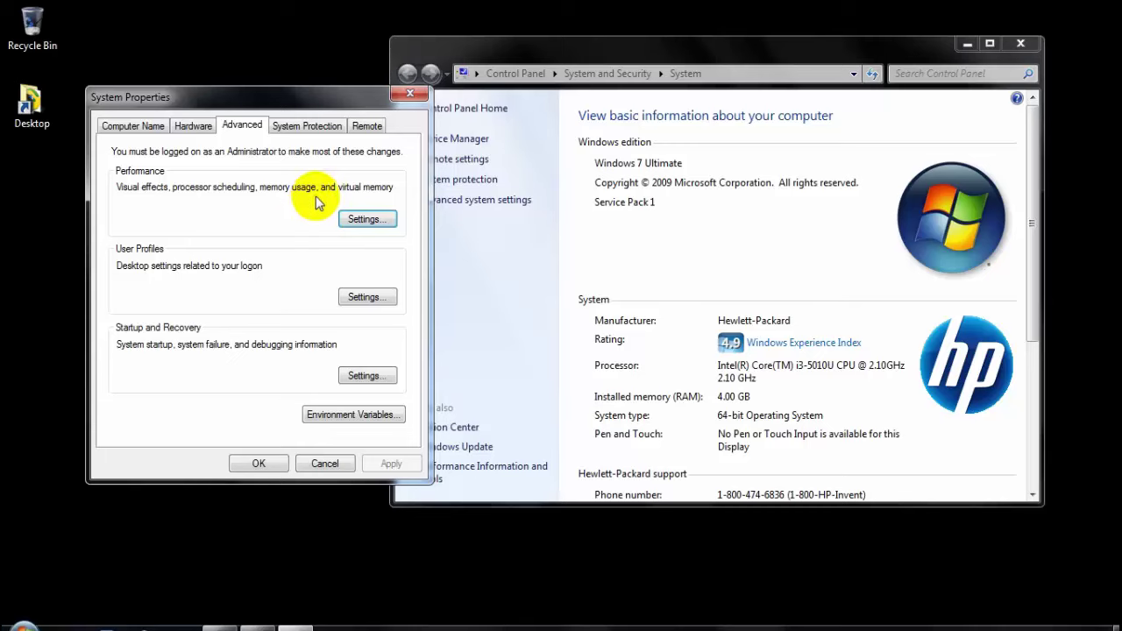
left_click(372, 224)
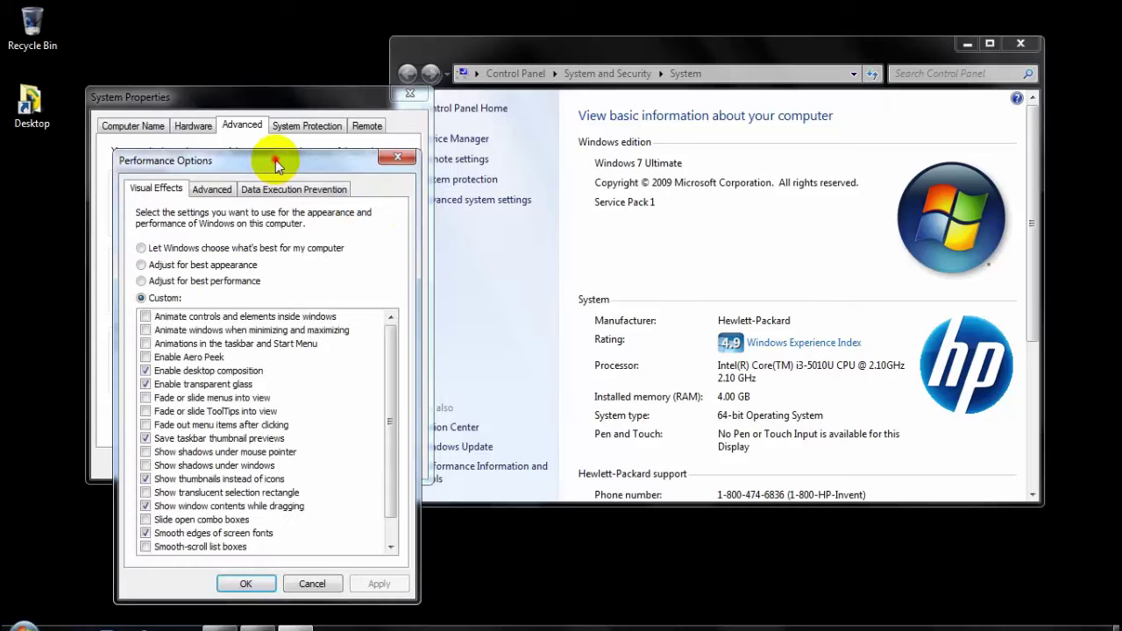
left_click_drag(276, 156, 463, 61)
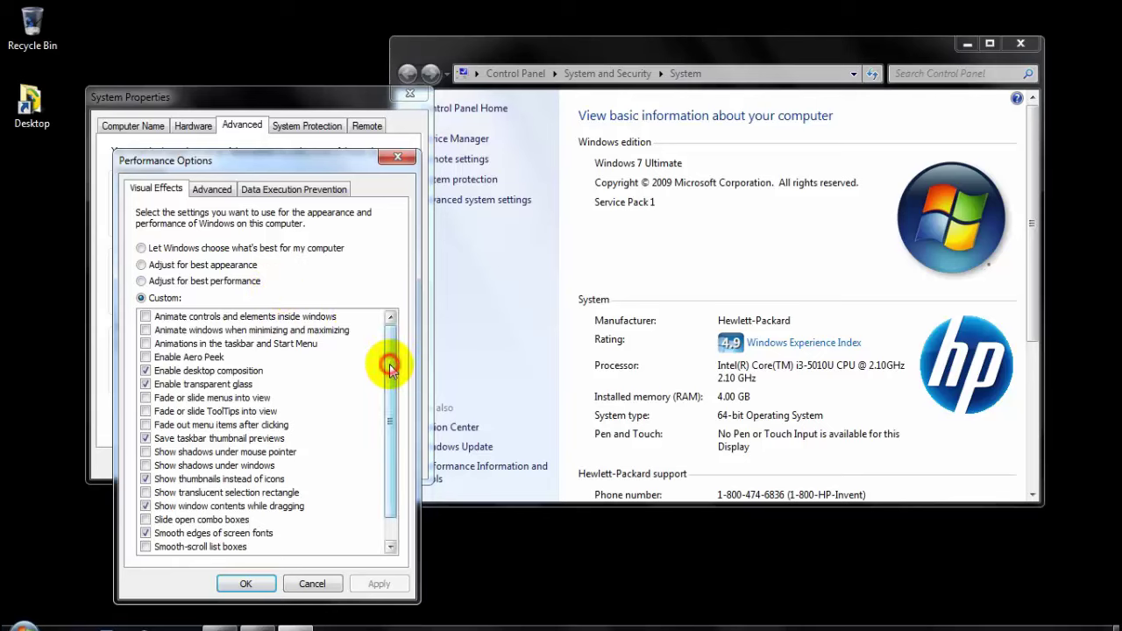
mouse_move(388, 363)
left_mouse_down()
mouse_move(389, 410)
mouse_move(395, 351)
left_mouse_up()
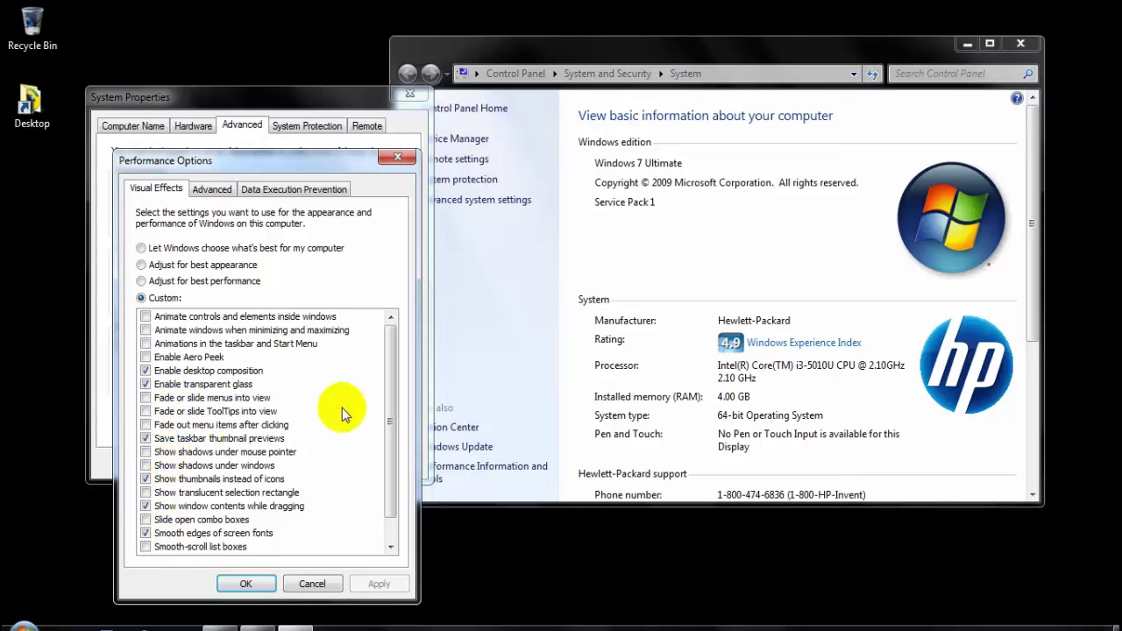
left_click_drag(388, 356, 393, 400)
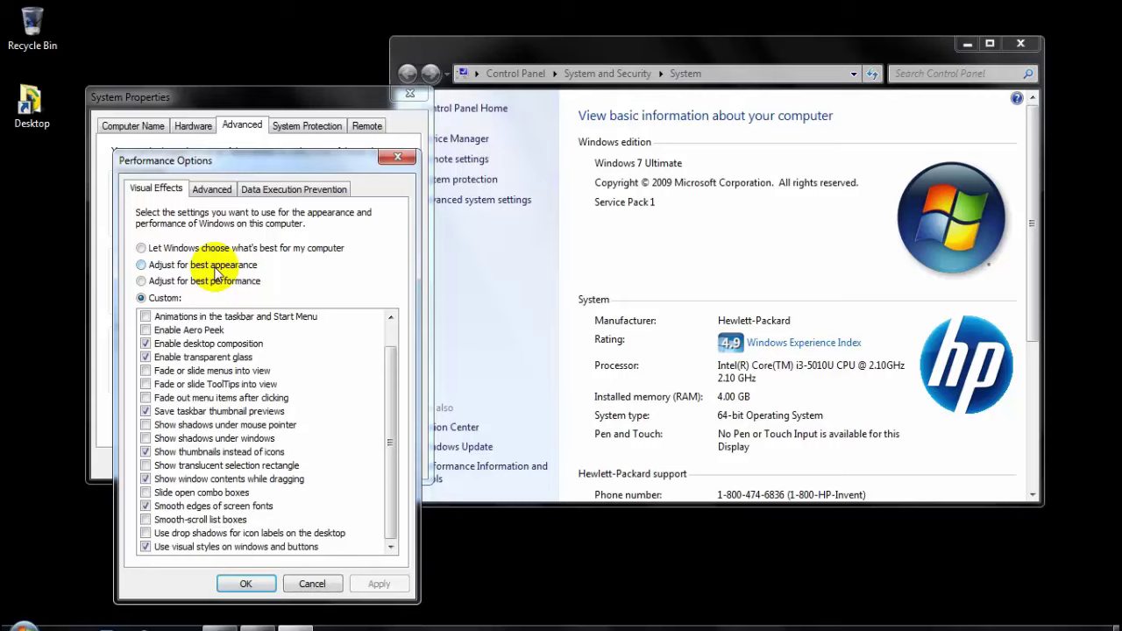
Try turning off automatic paging file management for all drives in the virtual memory settings, and discard the change.
left_click(217, 190)
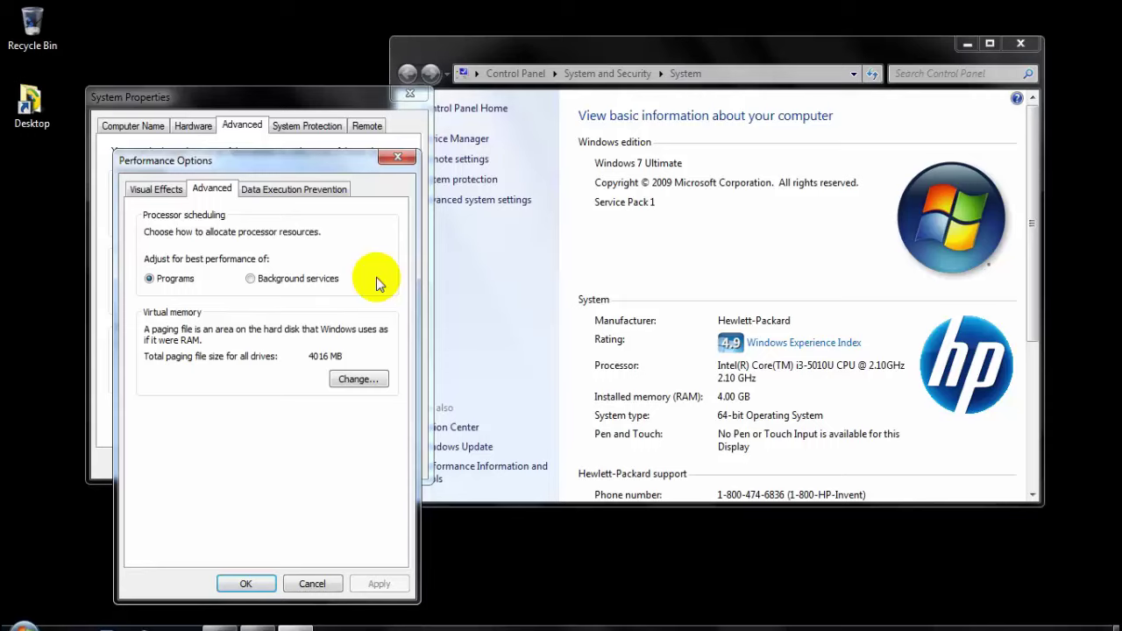
left_click(358, 379)
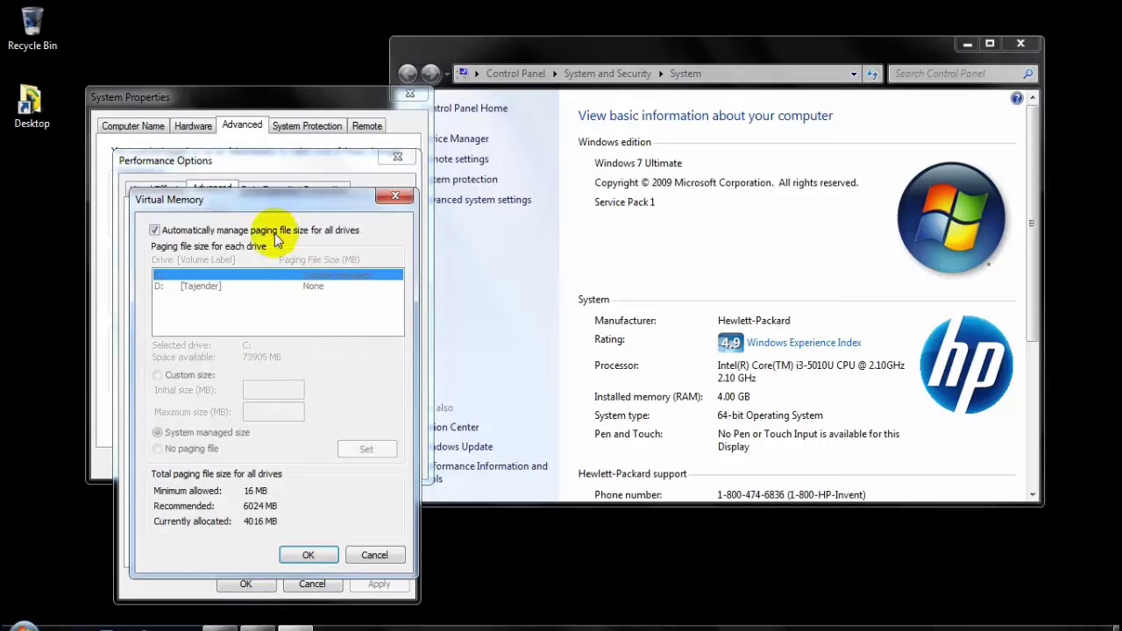
left_click(155, 230)
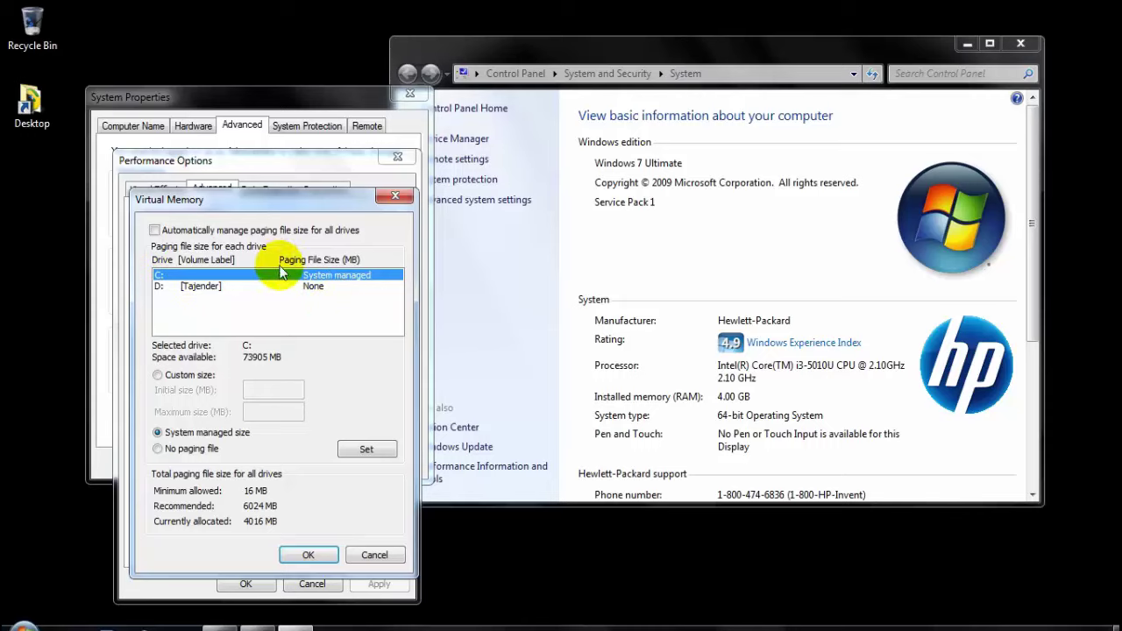
left_click(373, 553)
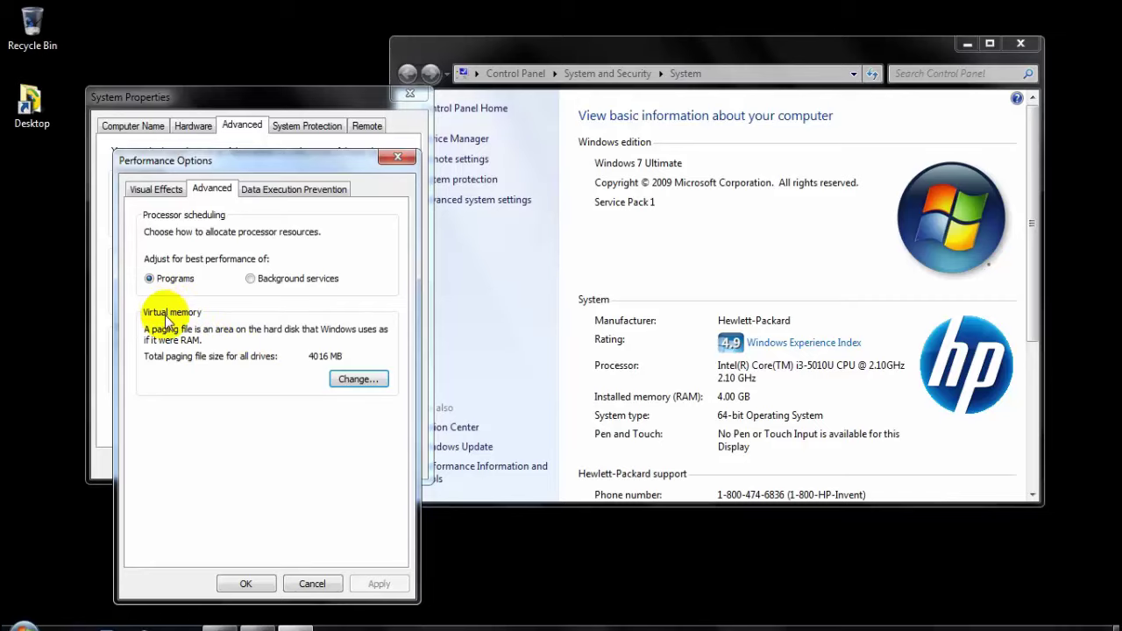
left_click(313, 583)
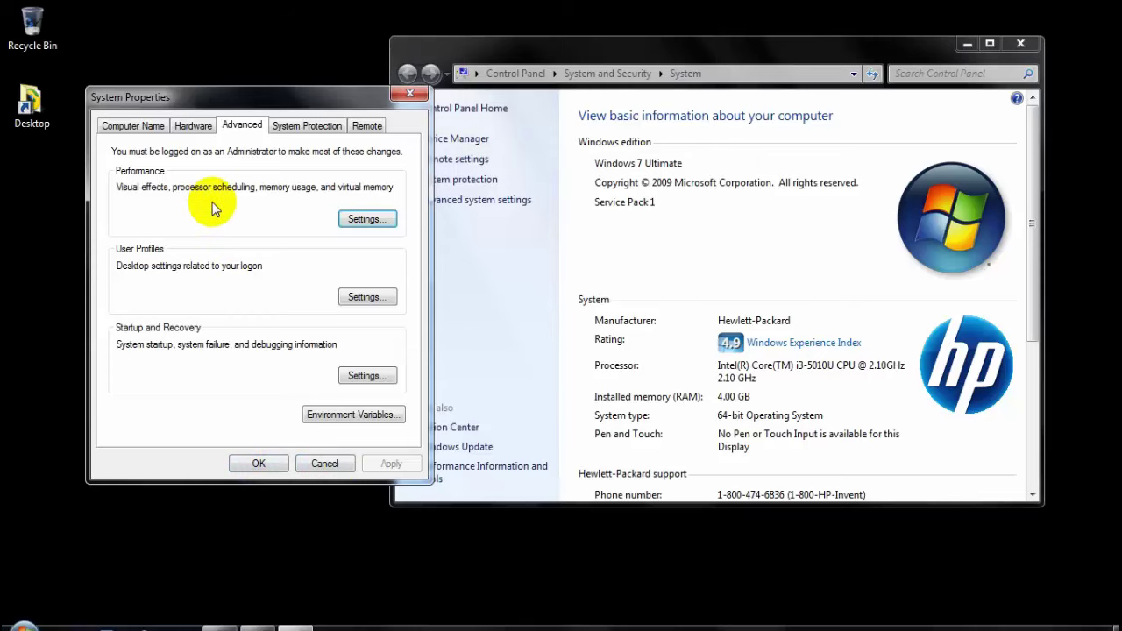
left_click(366, 220)
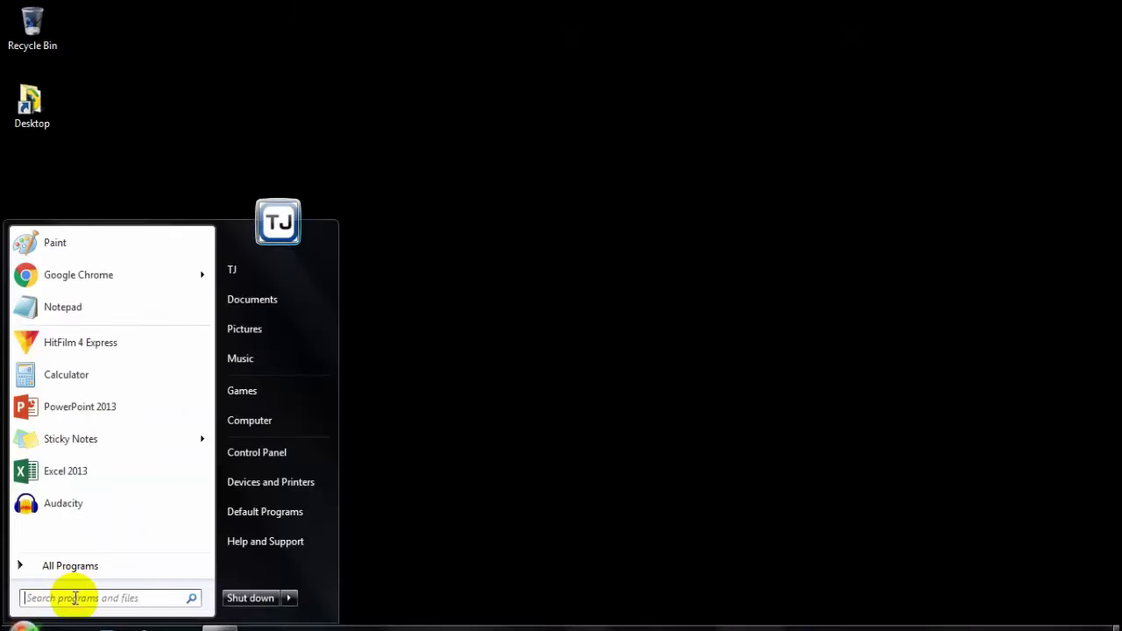
Find the Run dialog by searching for "run" and launch System Configuration with the command msconfig.
left_click(76, 598)
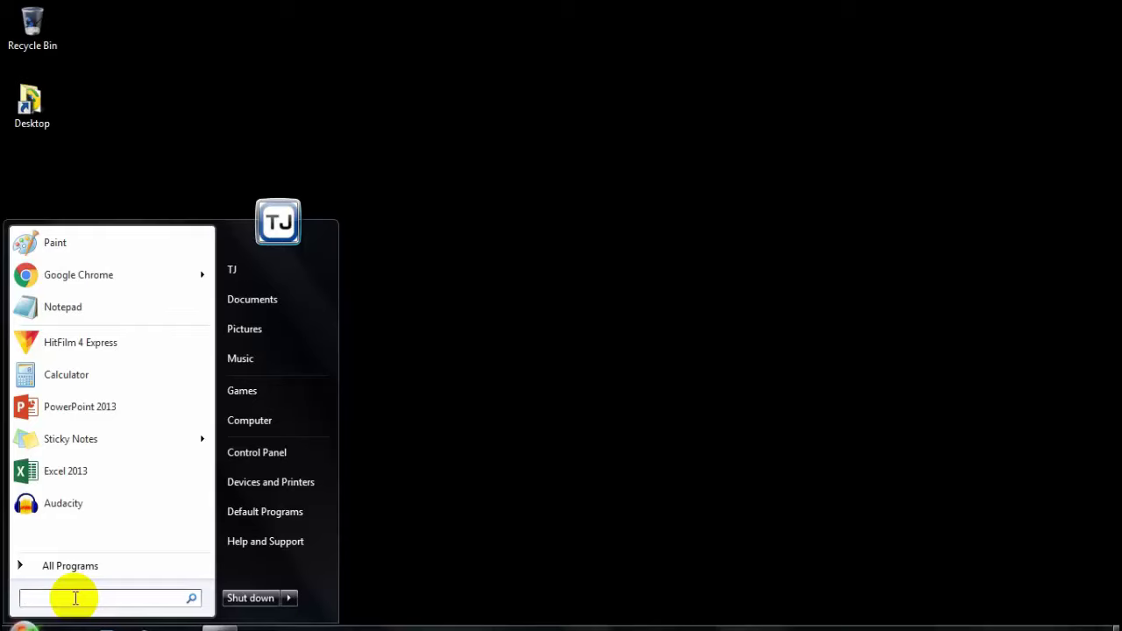
type("run")
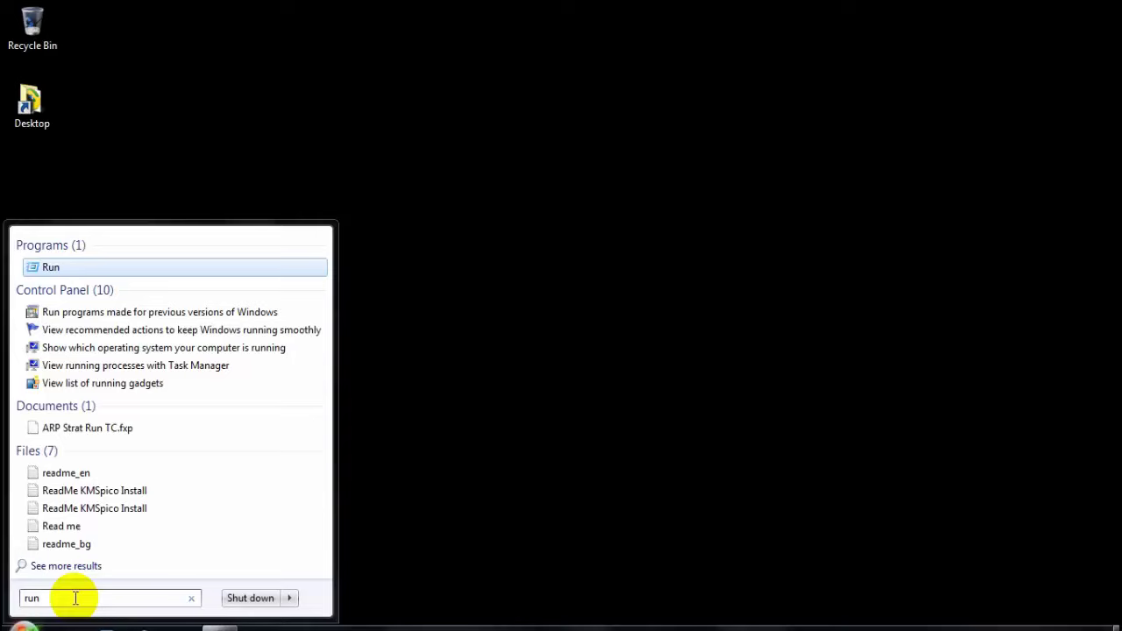
key("Return")
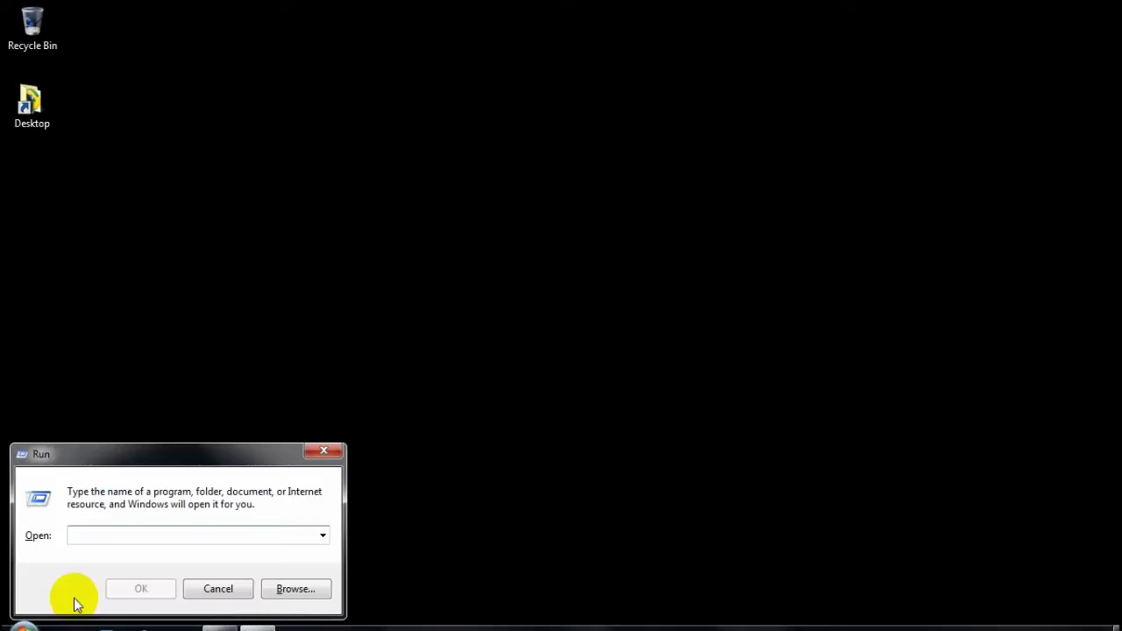
type("ms")
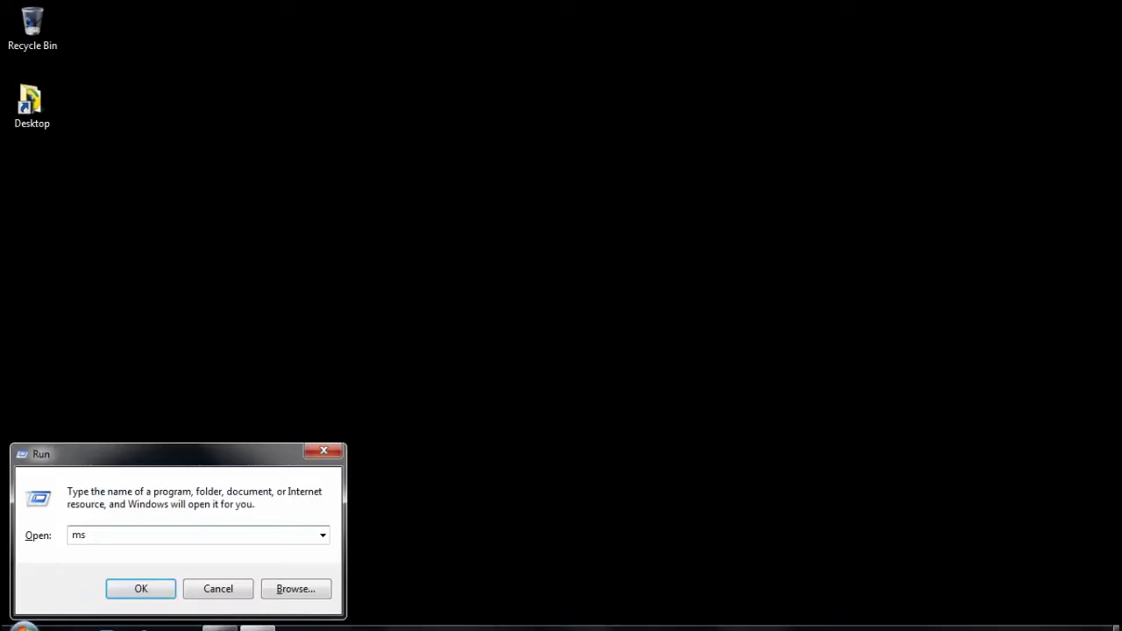
type("config")
key("Return")
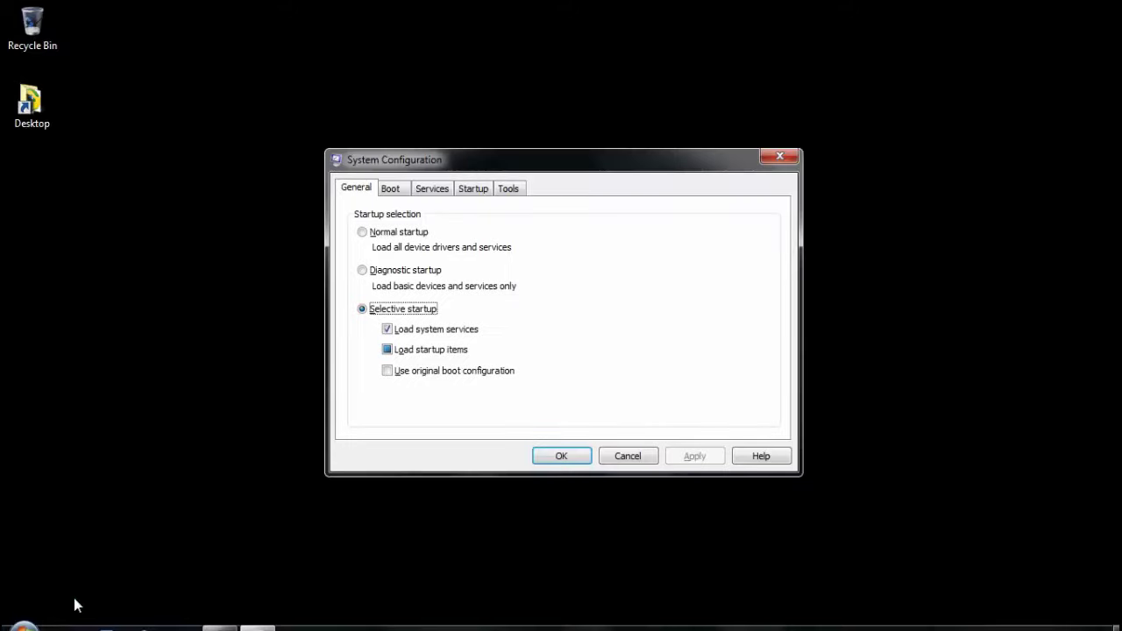
Set the number of processors to 4 in the Windows 7 advanced boot options, with the maximum memory limit switched off.
left_click(393, 189)
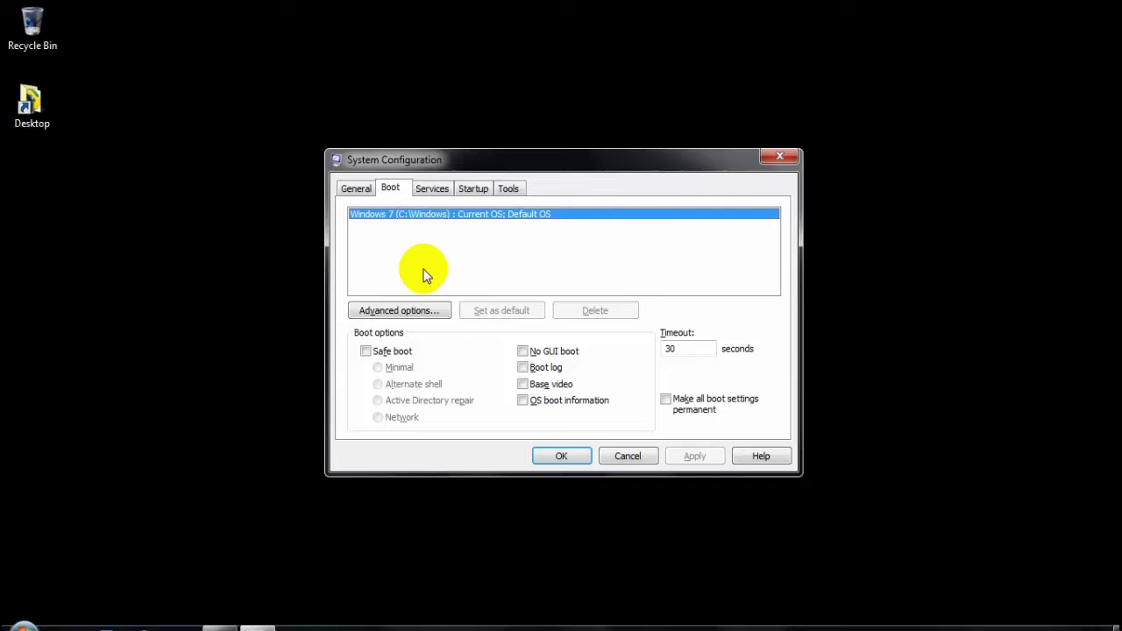
left_click(414, 315)
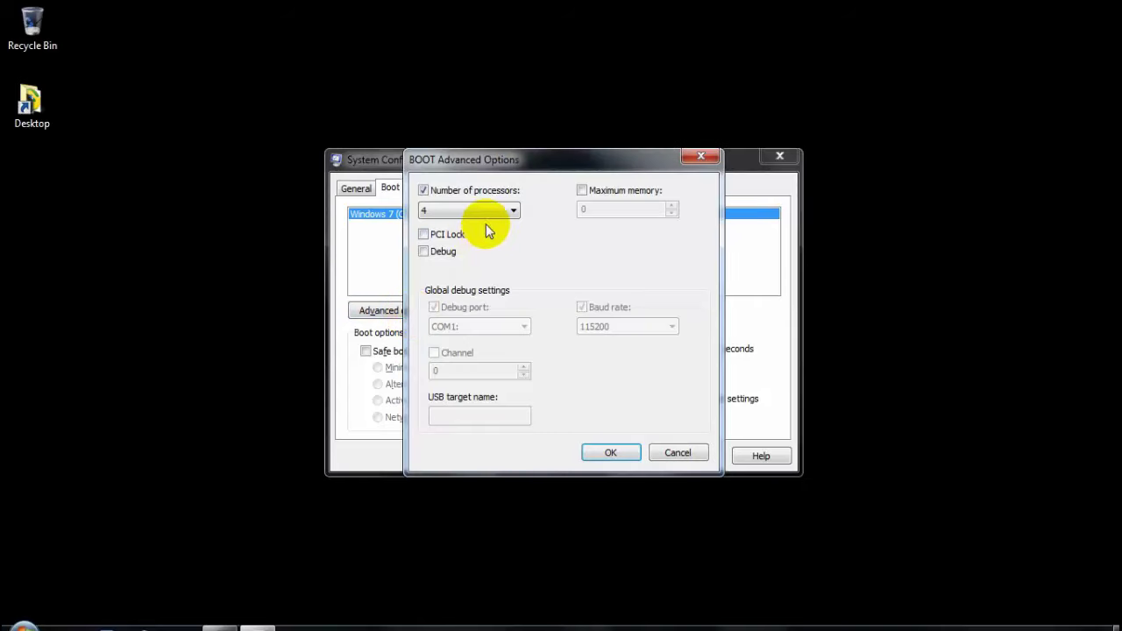
left_click(445, 212)
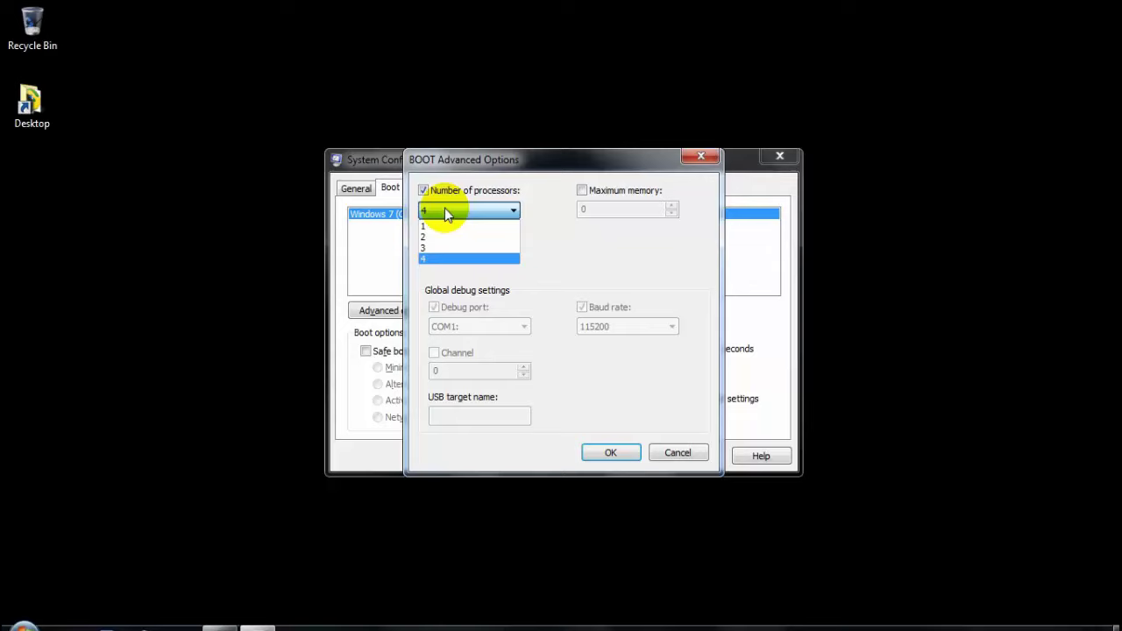
left_click(444, 208)
left_click(423, 191)
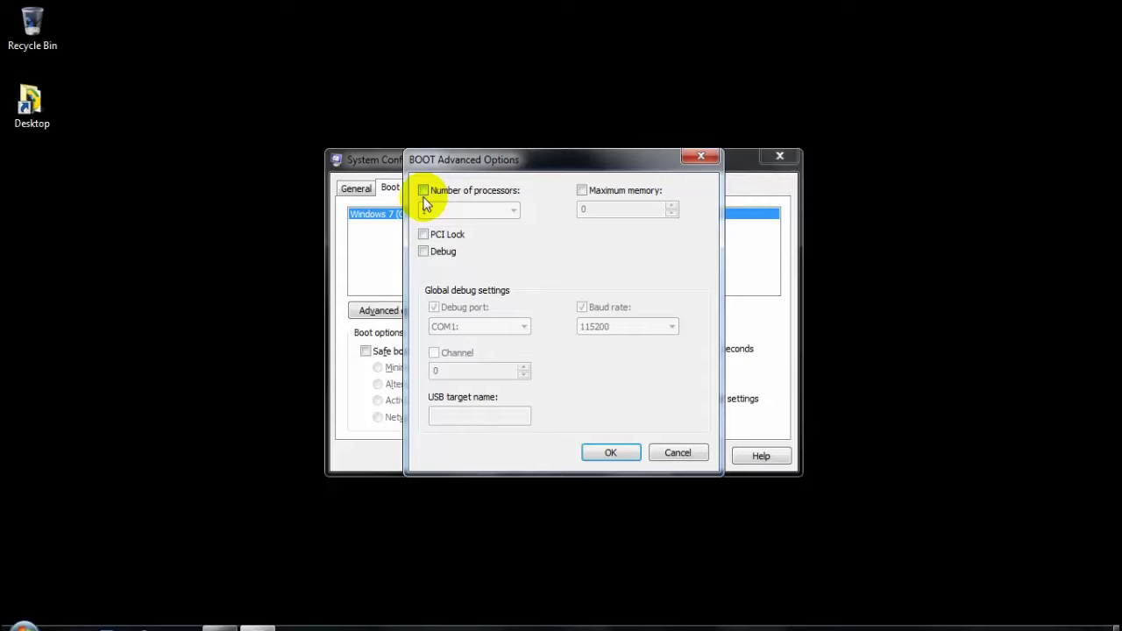
left_click(425, 191)
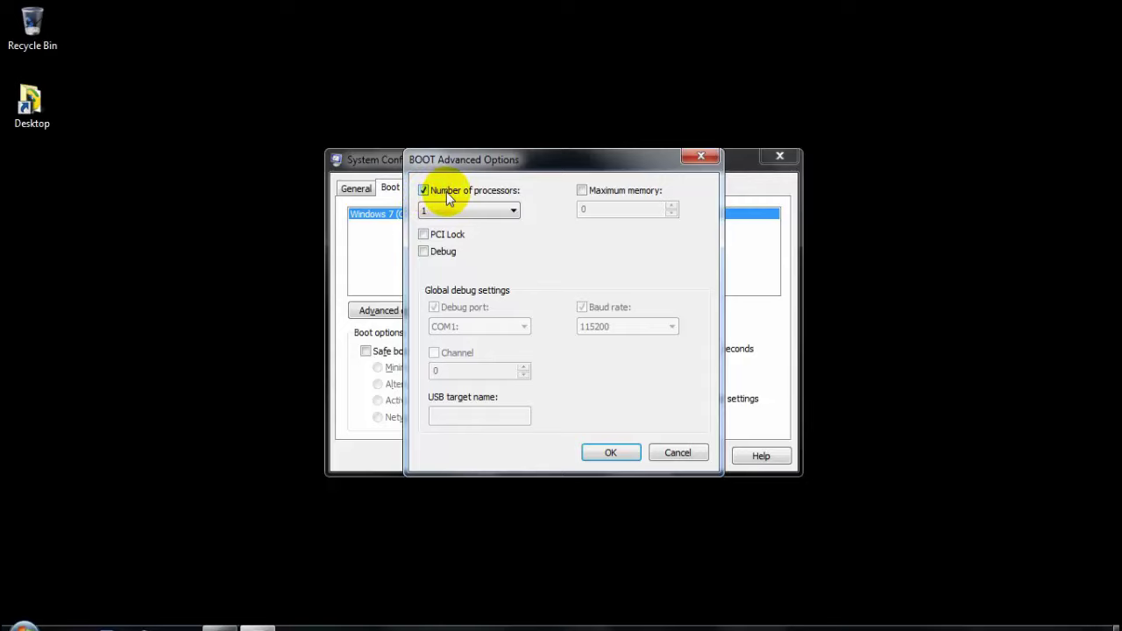
left_click(447, 208)
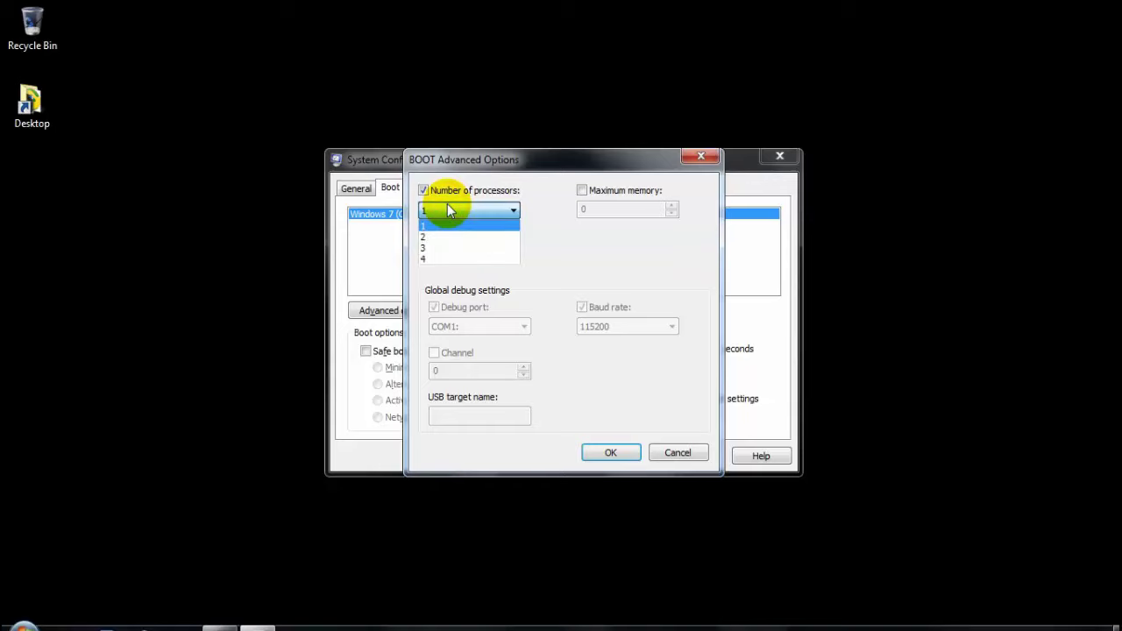
left_click(467, 259)
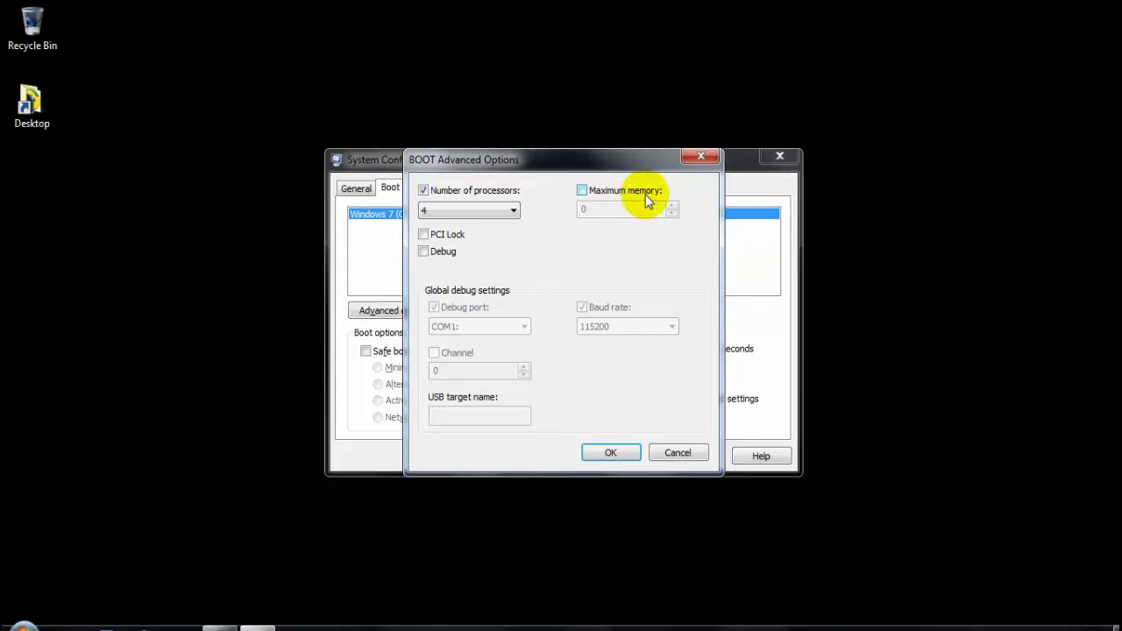
left_click(587, 194)
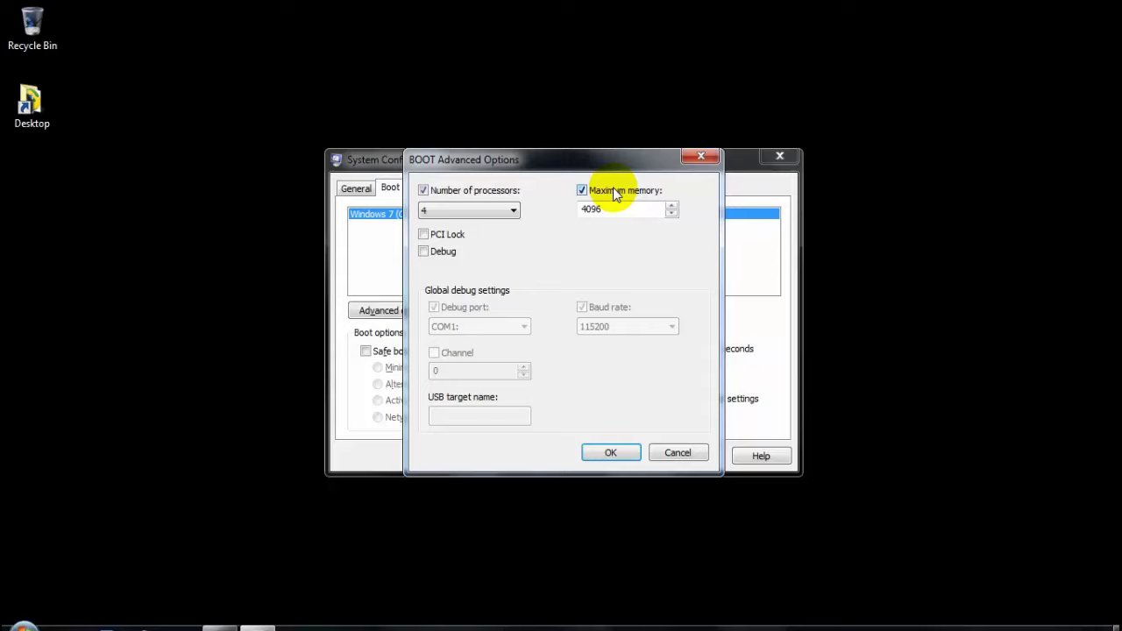
left_click(614, 192)
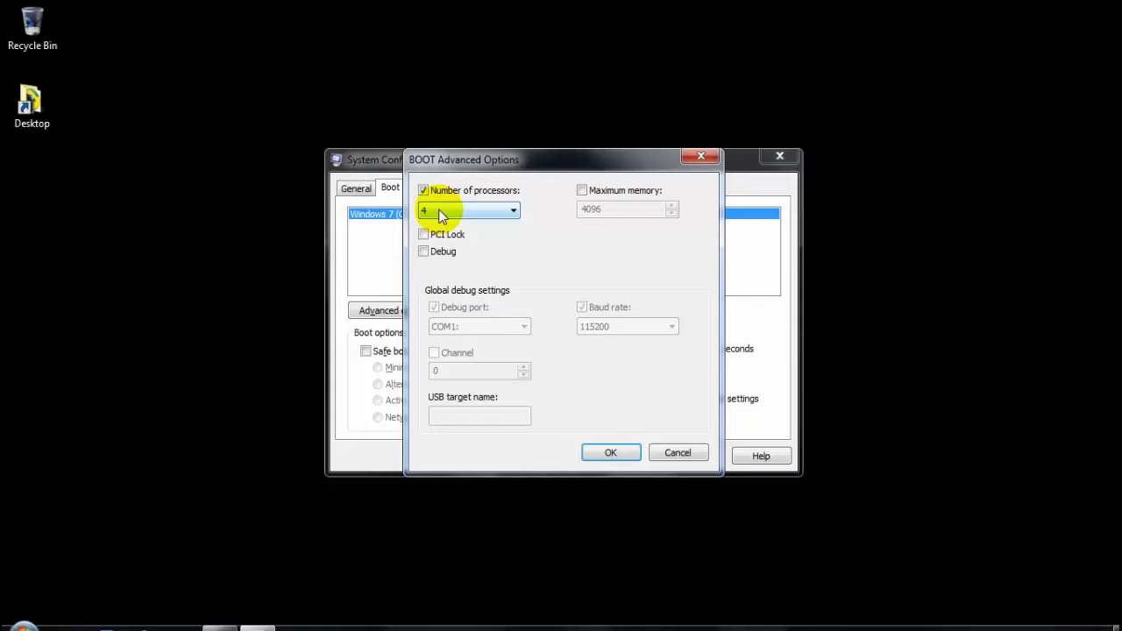
Confirm and apply the boot settings, and exit System Configuration without restarting.
left_click(611, 454)
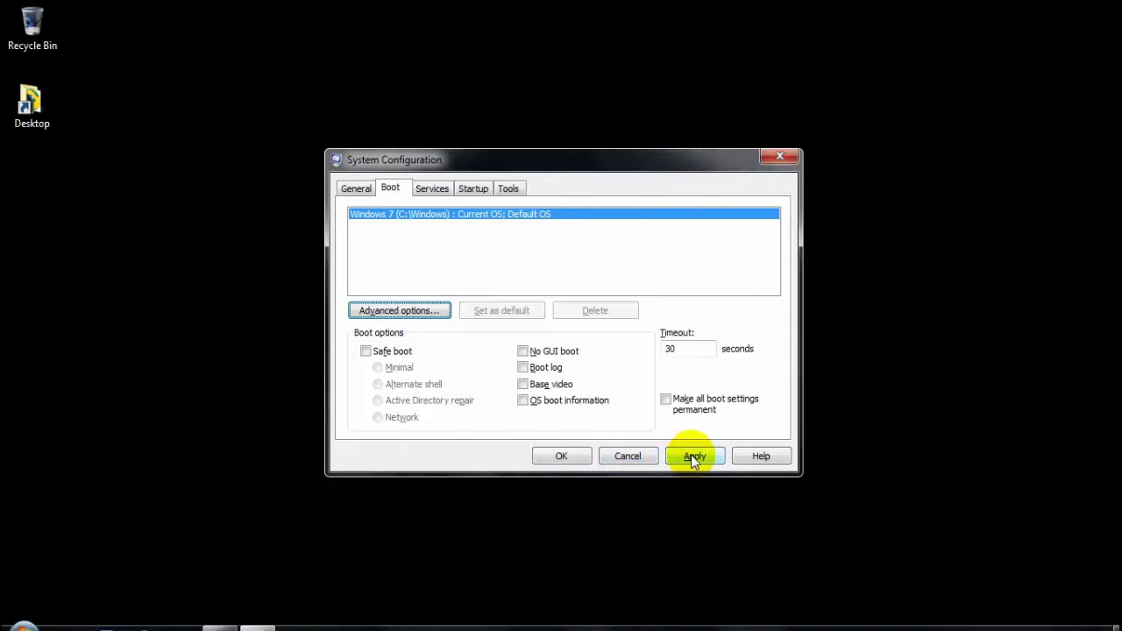
left_click(691, 455)
left_click(562, 456)
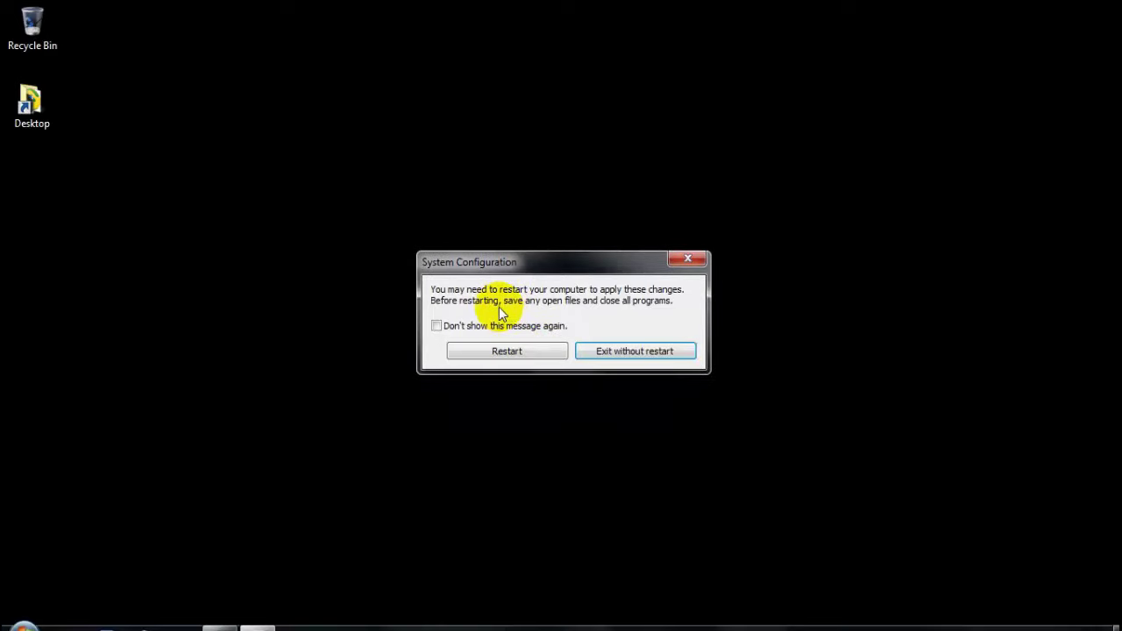
left_click(688, 351)
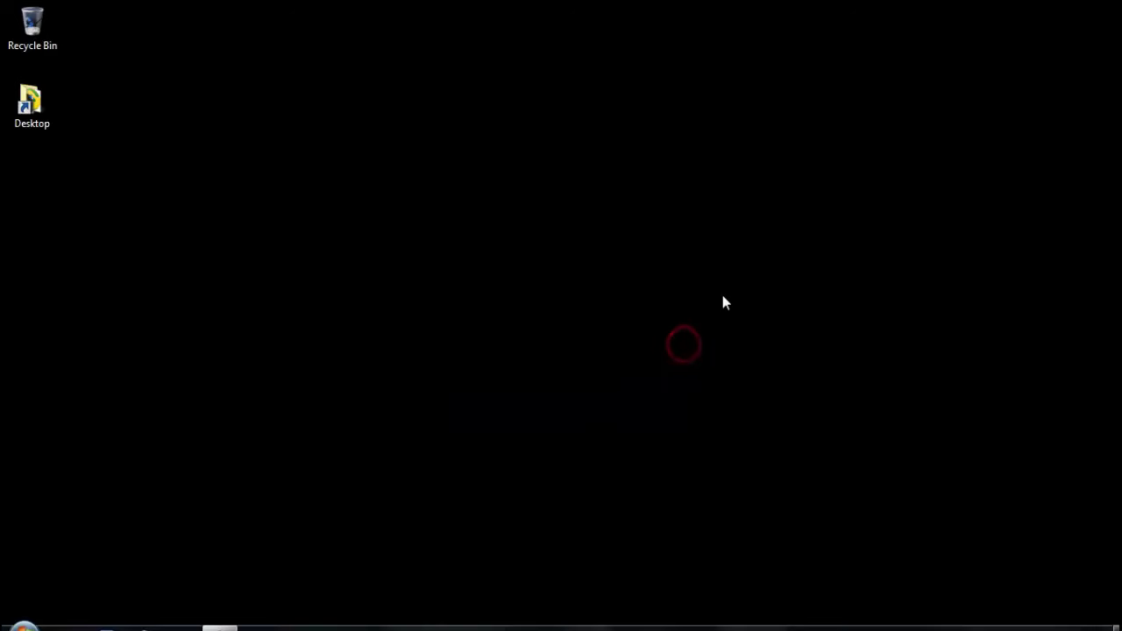